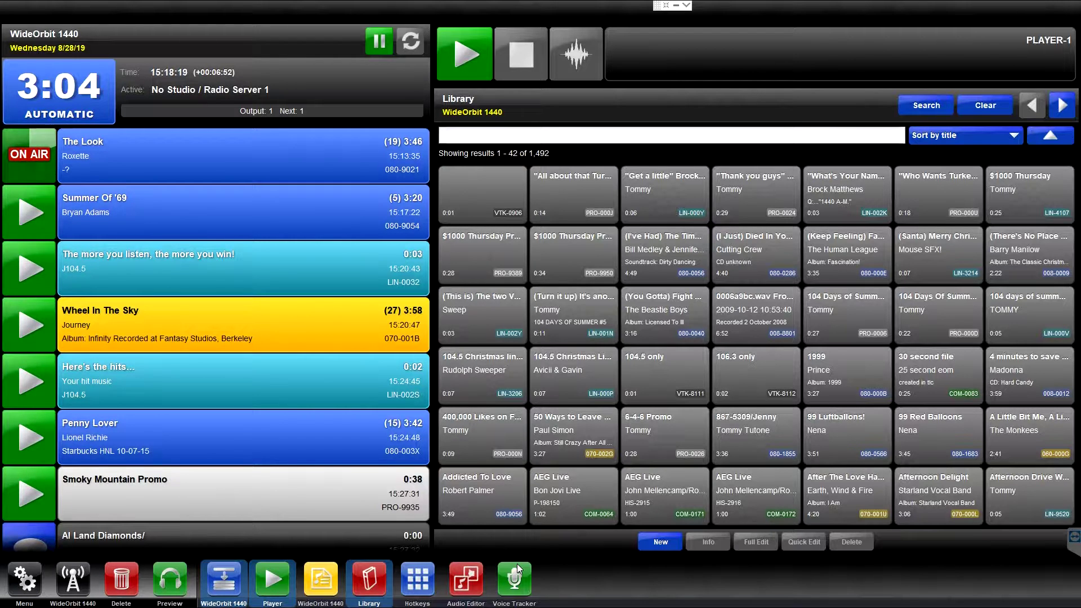
Bring up the Voice Tracker panel in Editing Voice Track mode in place of the library.
{"action": "left_click", "coordinate": [518, 573]}
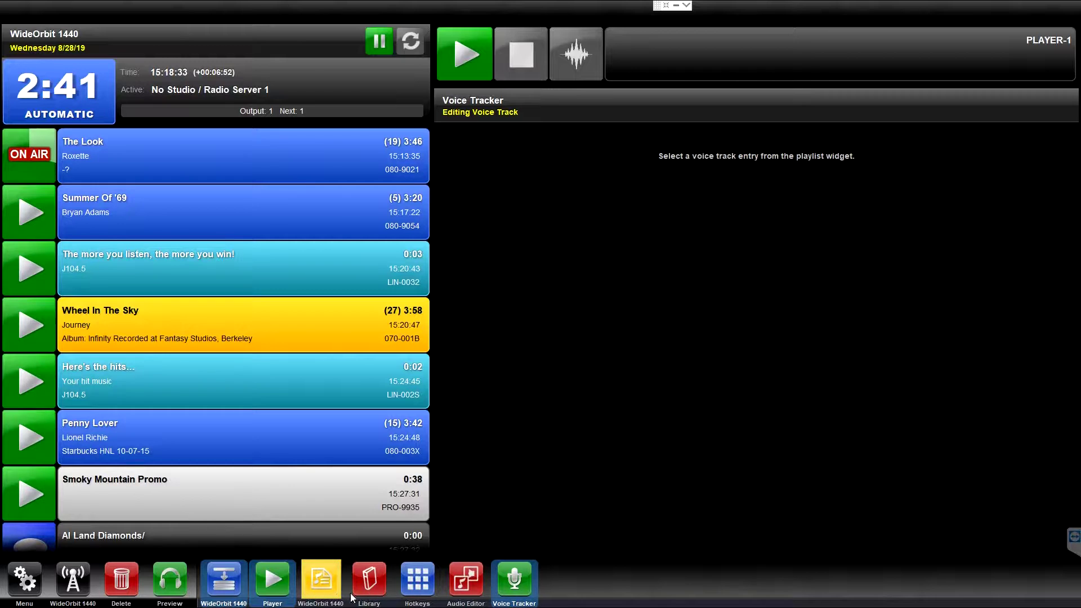
Show today's WideOrbit 1440 playlist and select the 16:17:05 Voice Track entry.
{"action": "left_click", "coordinate": [323, 590]}
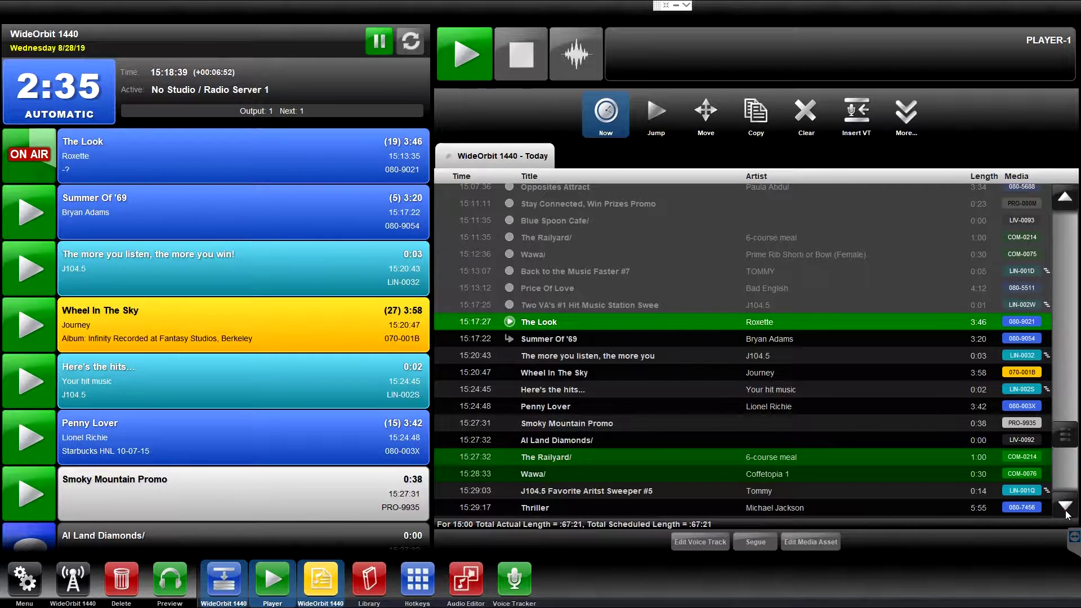
{"action": "scroll", "coordinate": [1066, 510], "scroll_direction": "down", "scroll_amount": 4}
{"action": "scroll", "coordinate": [1066, 512], "scroll_direction": "down", "scroll_amount": 7}
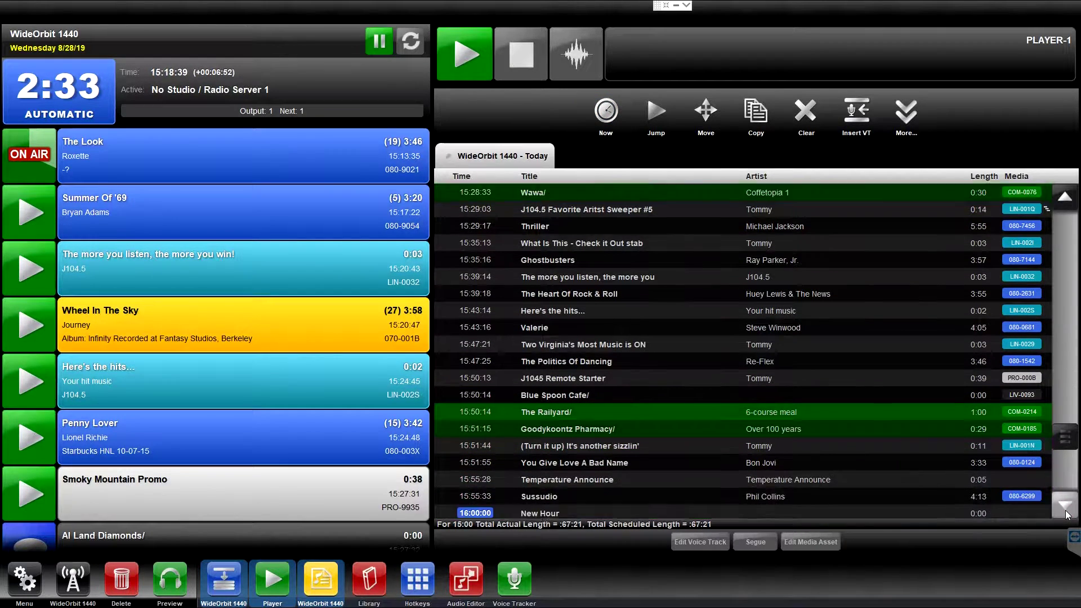
{"action": "scroll", "coordinate": [1066, 512], "scroll_direction": "down", "scroll_amount": 1}
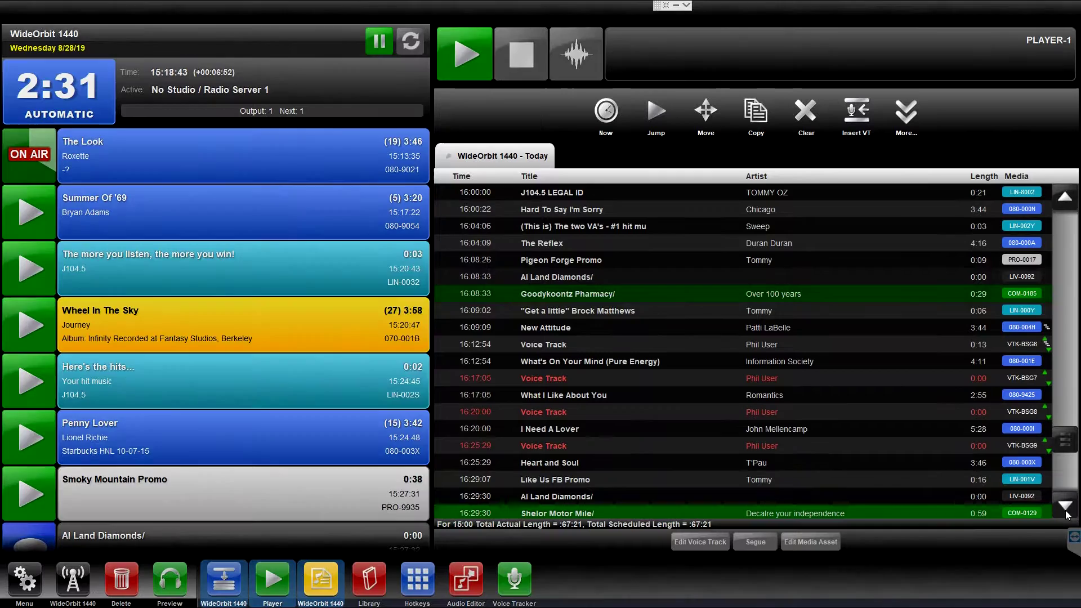
{"action": "left_click", "coordinate": [840, 379]}
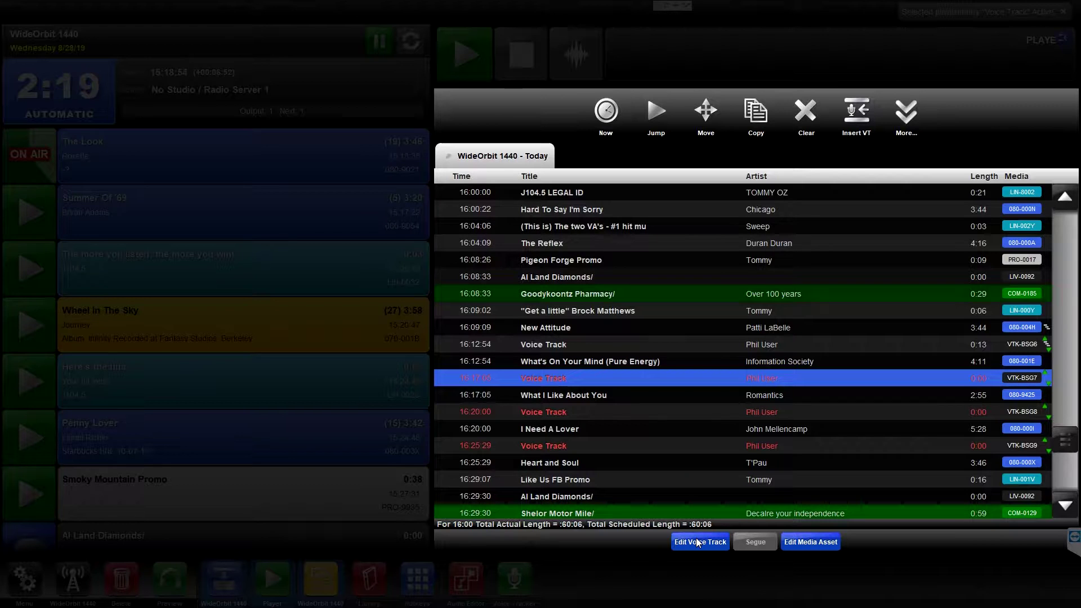
Load the 16:17:05 voice track and record a 0:13 take between the two neighbouring songs.
{"action": "left_click", "coordinate": [698, 542]}
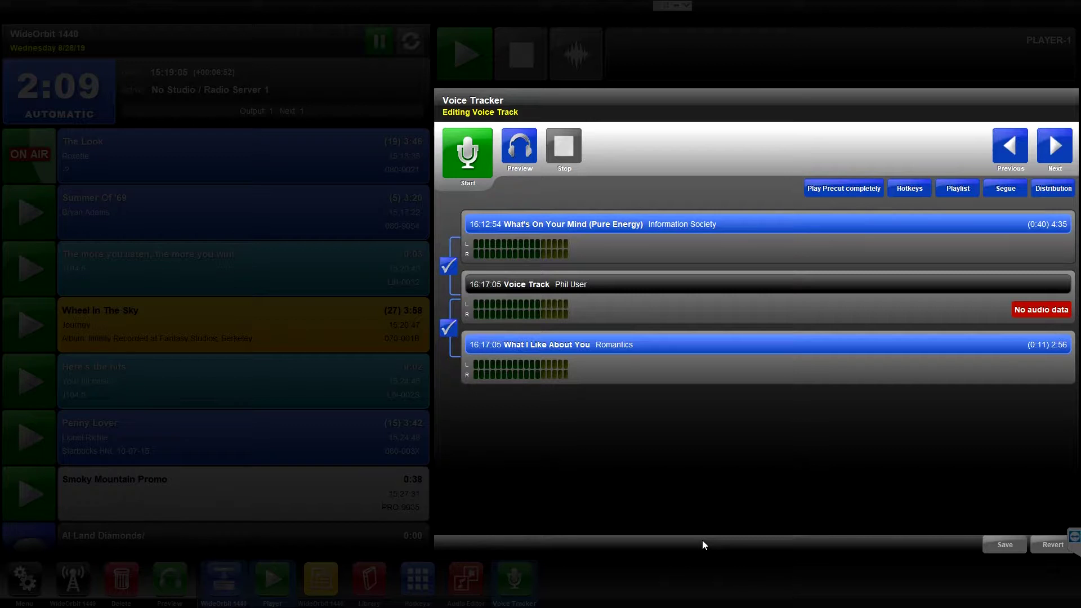
{"action": "left_click", "coordinate": [492, 187]}
{"action": "left_click", "coordinate": [480, 163]}
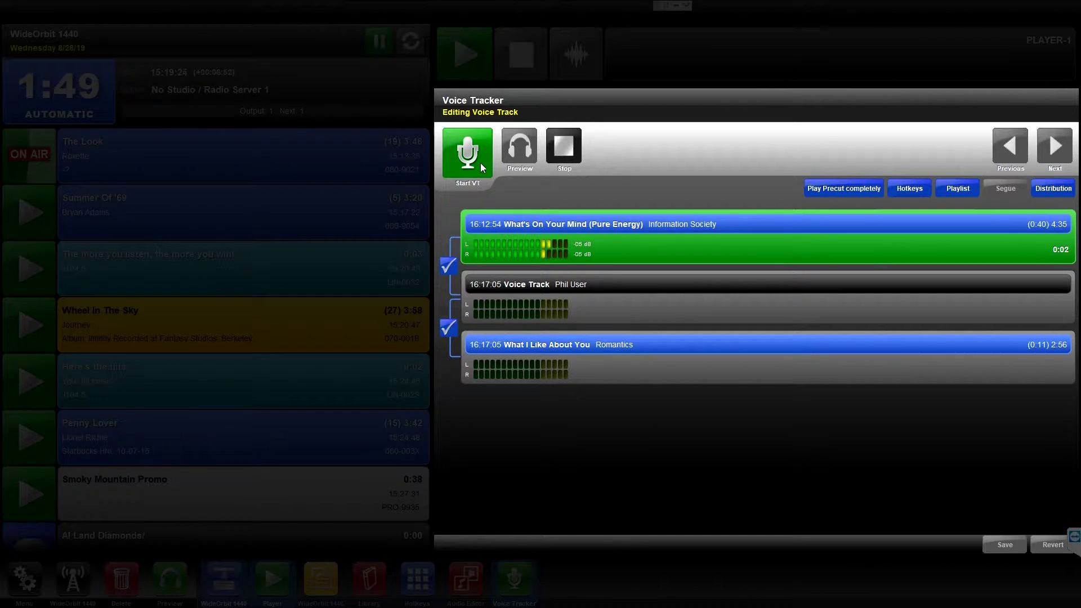
{"action": "left_click", "coordinate": [481, 163]}
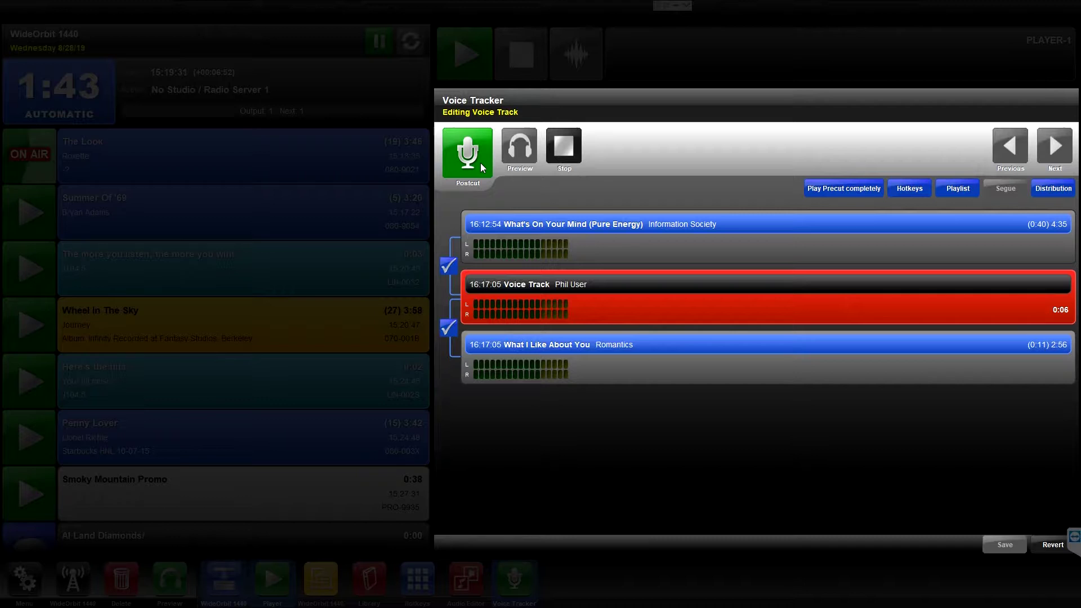
{"action": "left_click", "coordinate": [481, 163]}
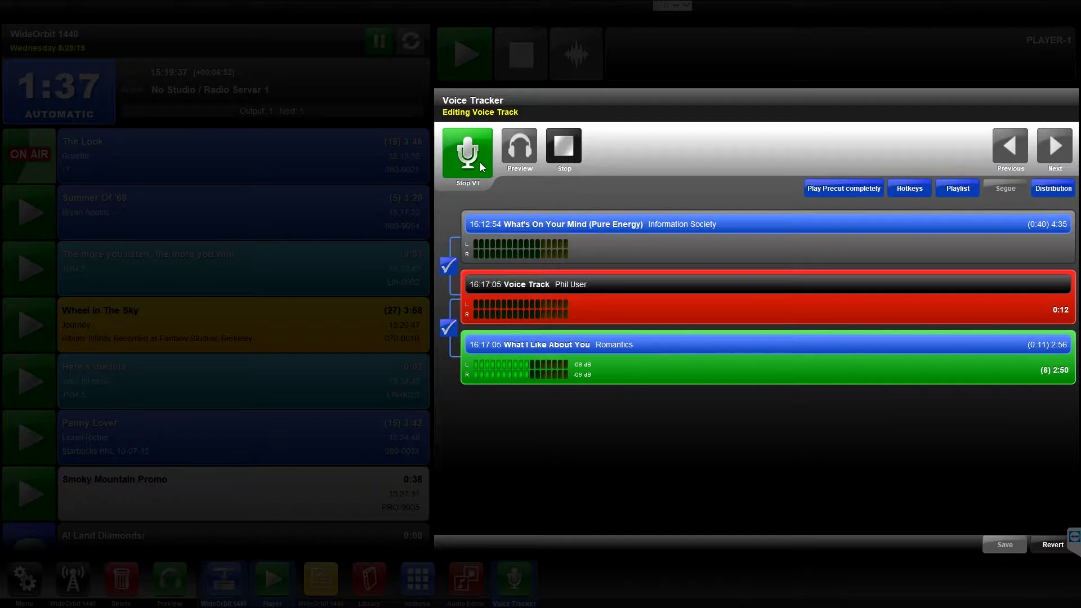
{"action": "left_click", "coordinate": [480, 163]}
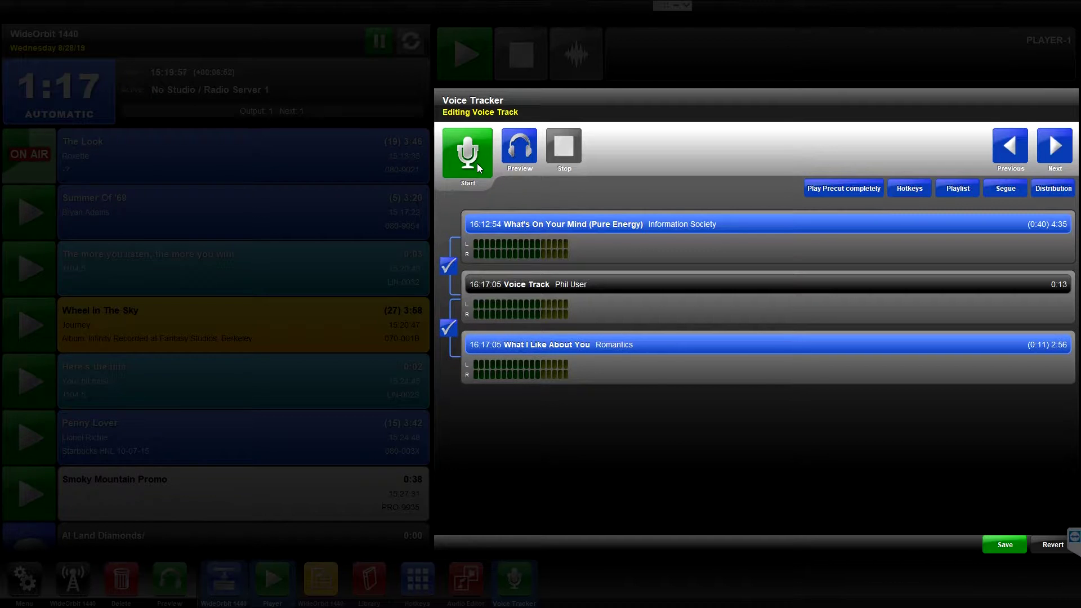
Re-record a 0:04 voice track take and preview the segue from What's On Your Mind.
{"action": "left_click", "coordinate": [477, 163]}
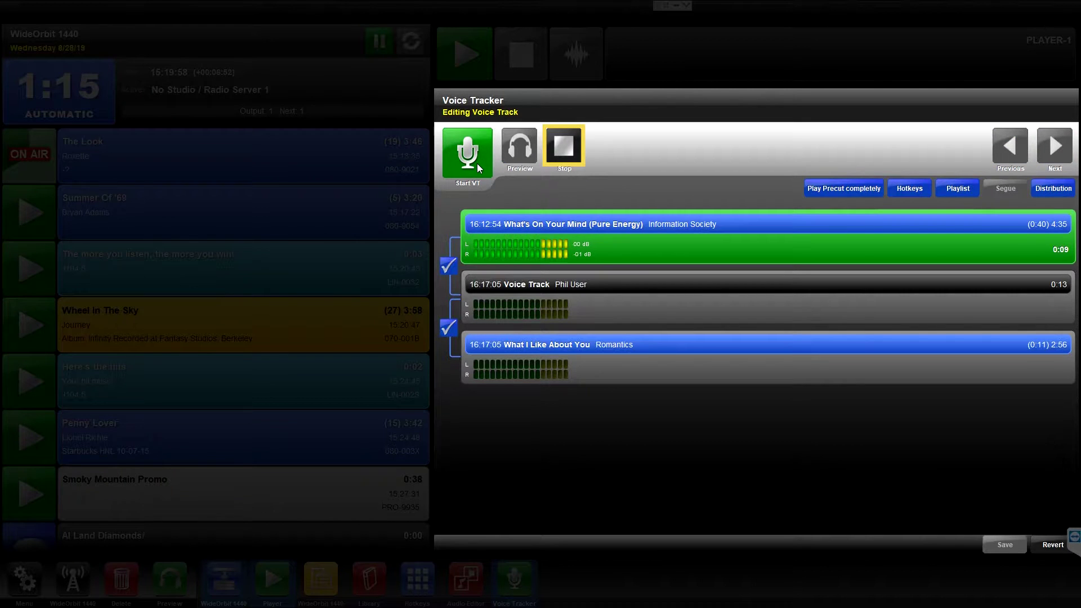
{"action": "left_click", "coordinate": [477, 164]}
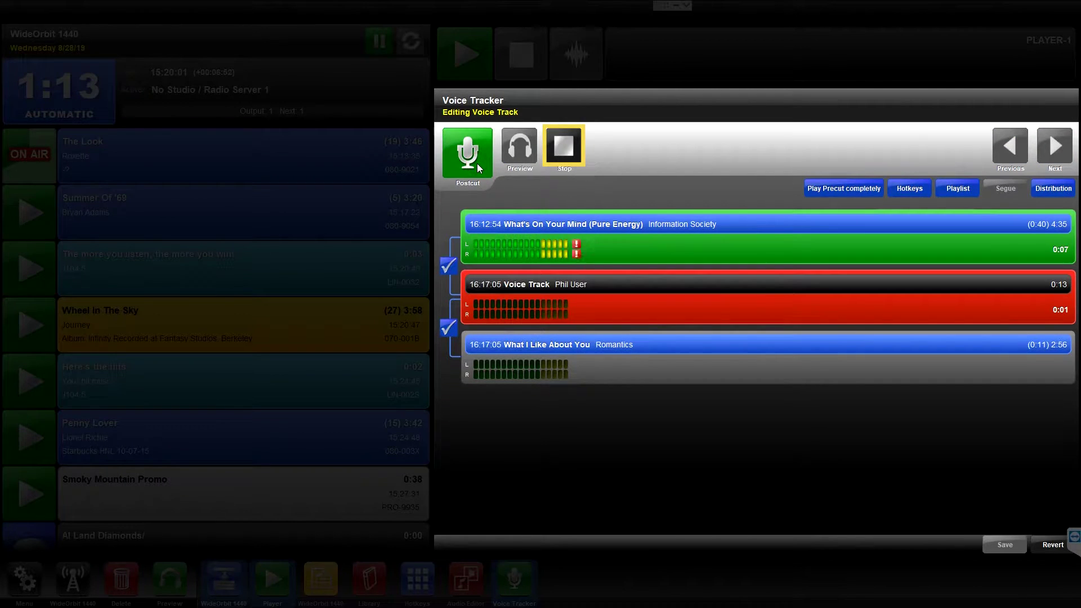
{"action": "left_click", "coordinate": [478, 164]}
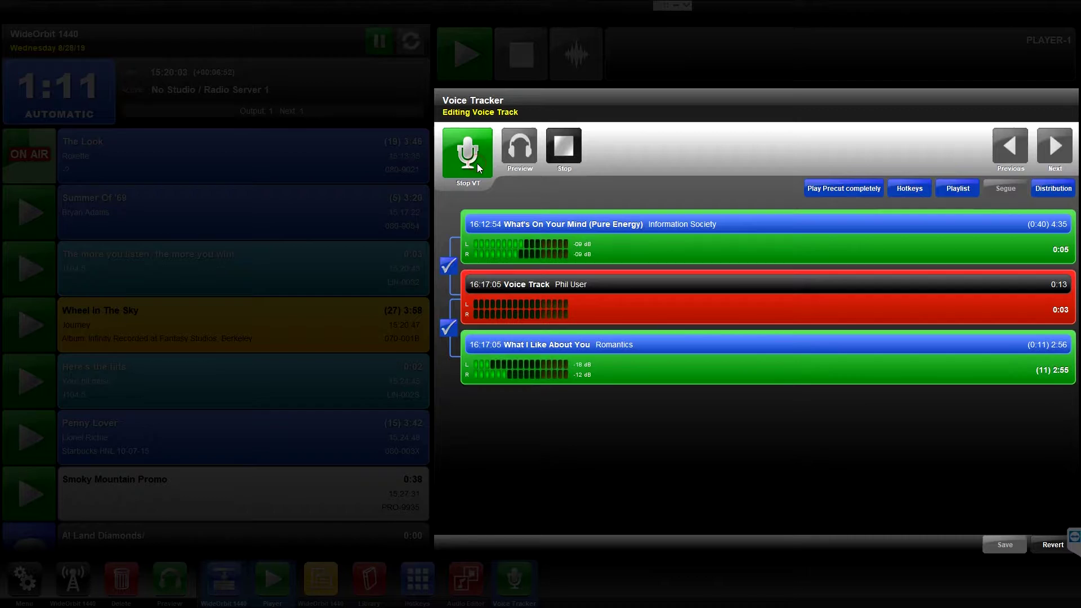
{"action": "left_click", "coordinate": [566, 147]}
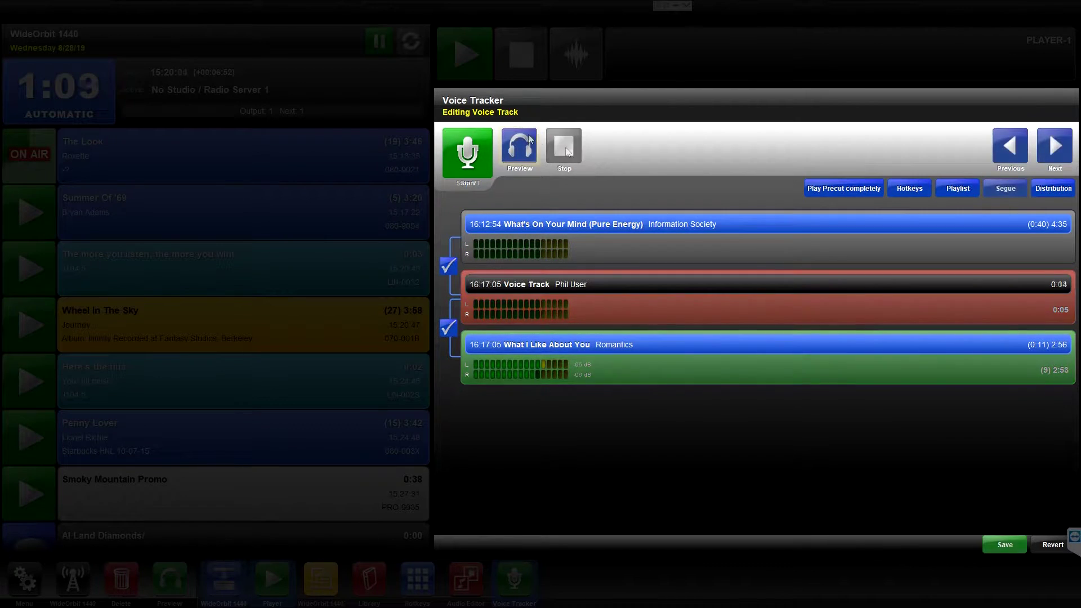
{"action": "left_click", "coordinate": [519, 149]}
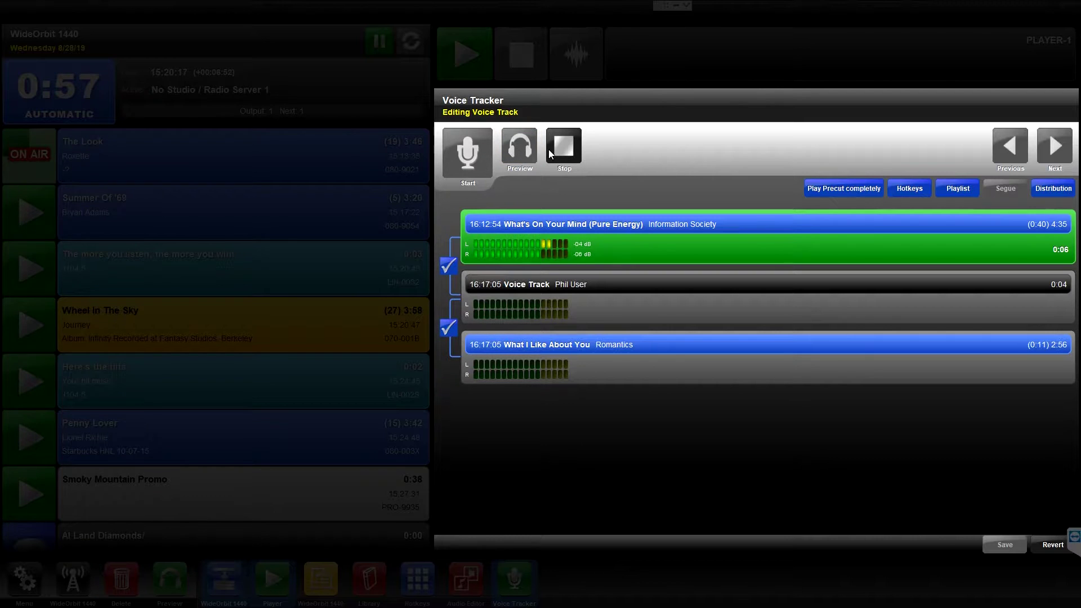
{"action": "left_click", "coordinate": [567, 149]}
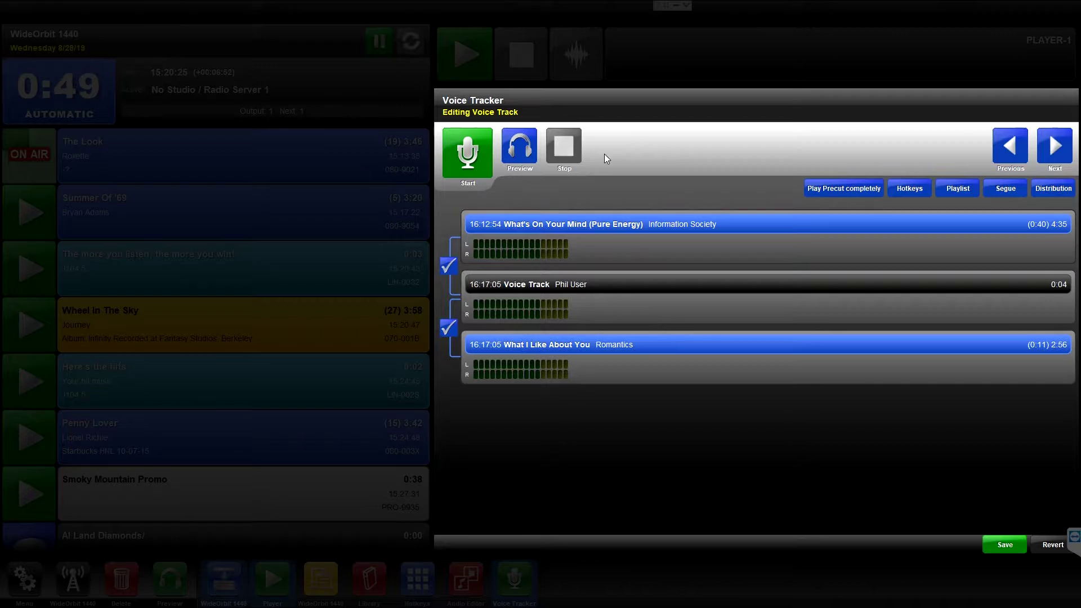
{"action": "left_click", "coordinate": [862, 189]}
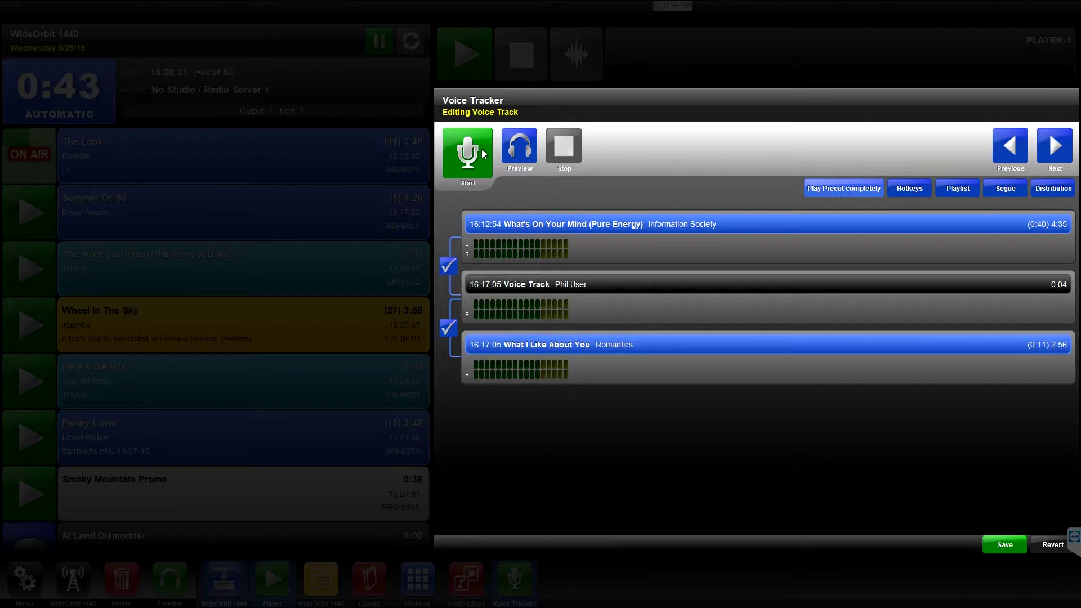
{"action": "left_click", "coordinate": [465, 153]}
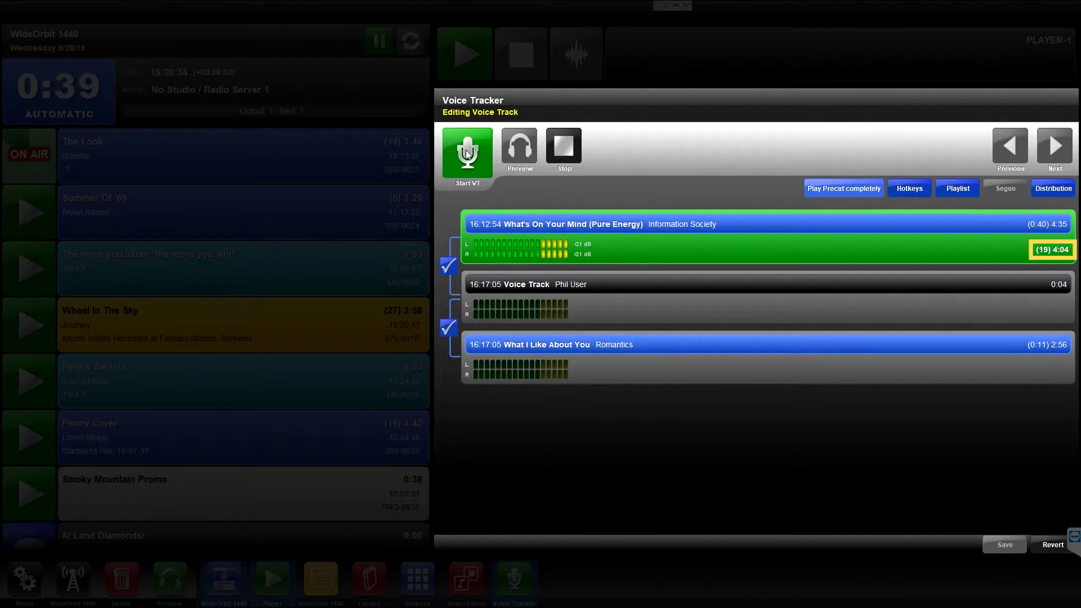
{"action": "left_click", "coordinate": [567, 150]}
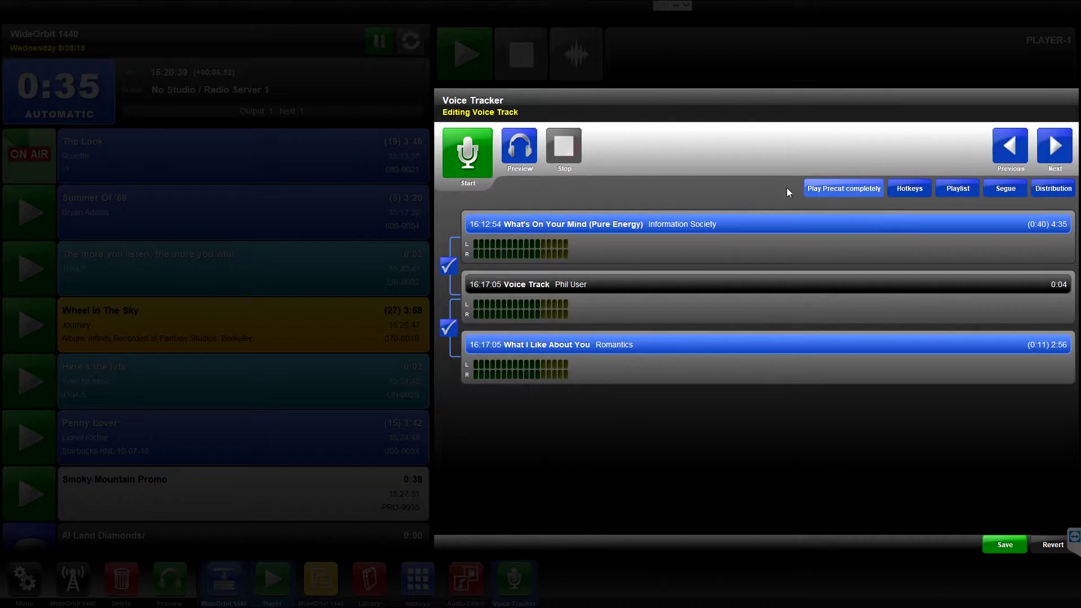
{"action": "left_click", "coordinate": [838, 189]}
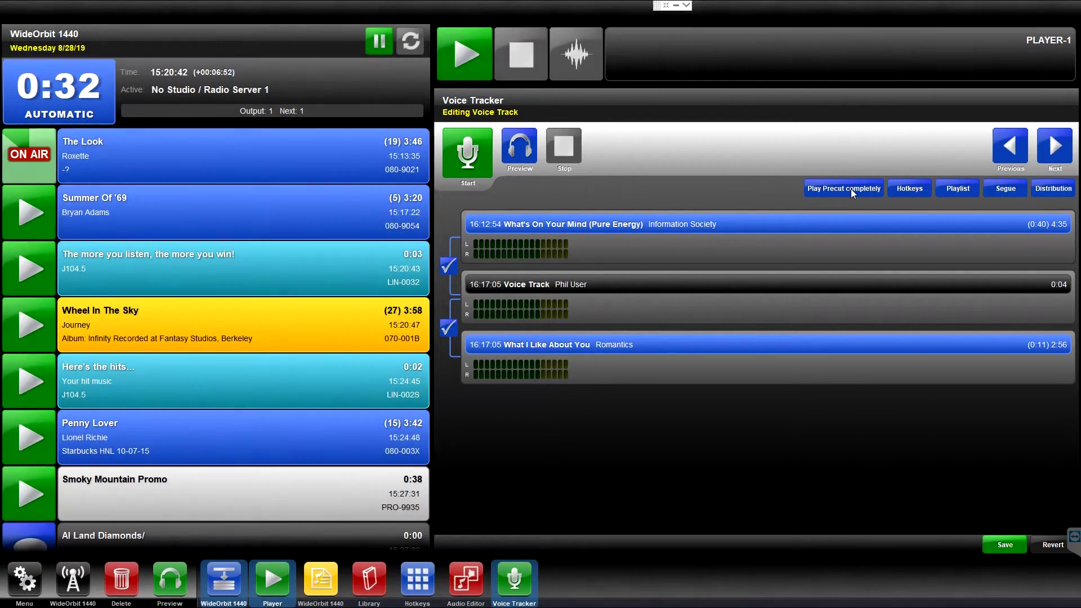
{"action": "left_click", "coordinate": [907, 191]}
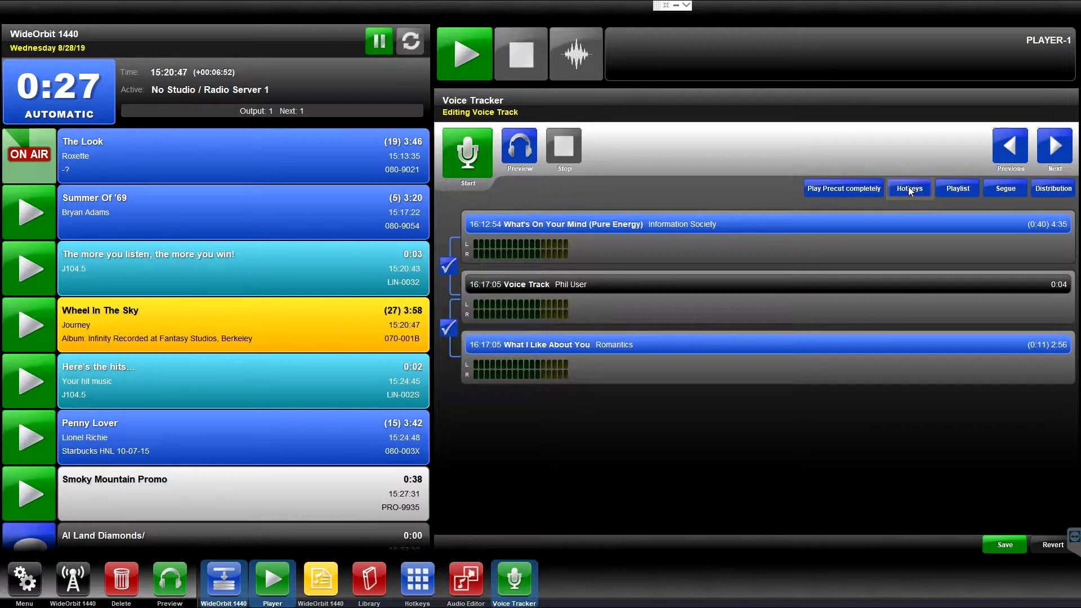
{"action": "left_click", "coordinate": [910, 191]}
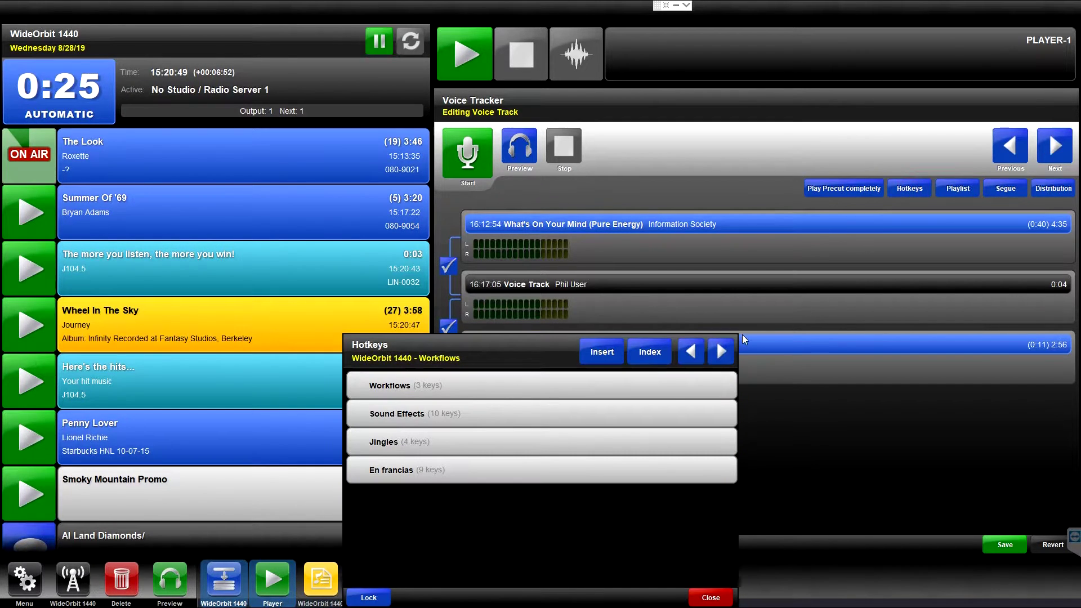
{"action": "left_click", "coordinate": [520, 452]}
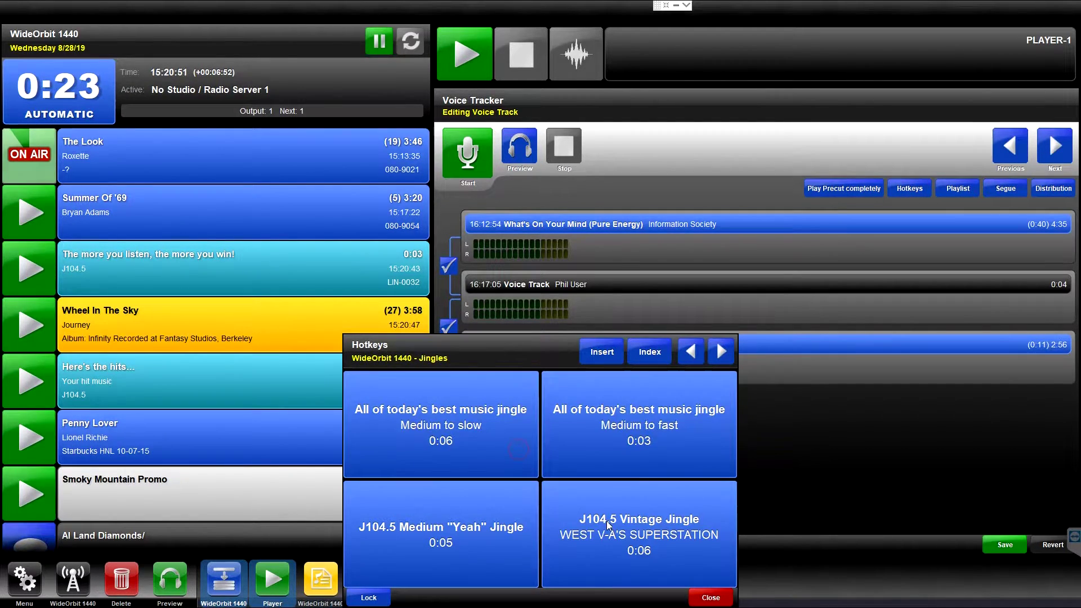
{"action": "left_click", "coordinate": [705, 599]}
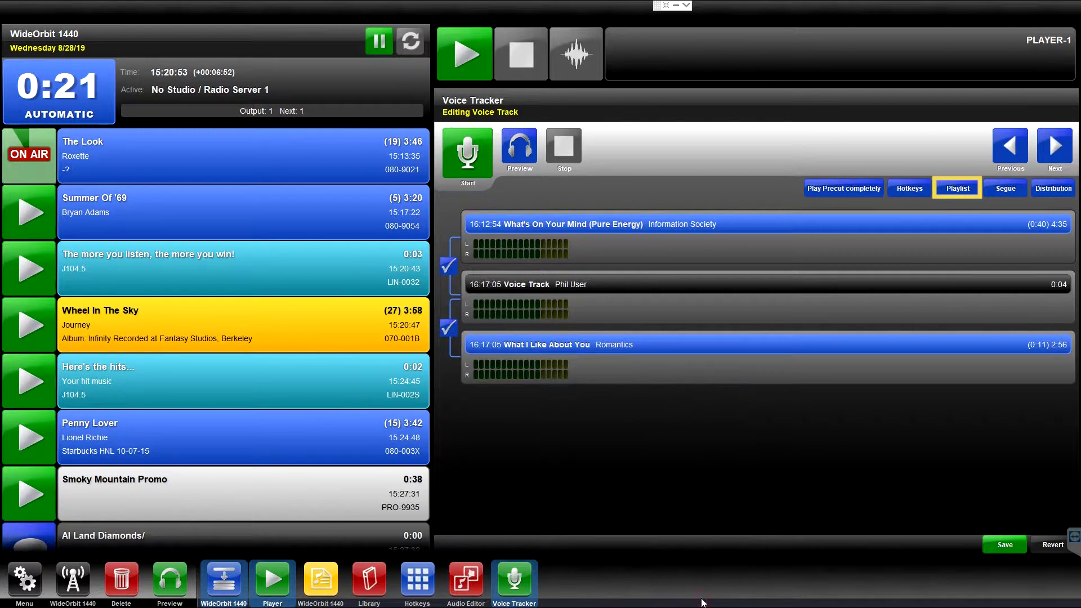
Page through the playlist viewer, close it, and load the 16:12:54 voice track after New Attitude.
{"action": "left_click", "coordinate": [954, 189]}
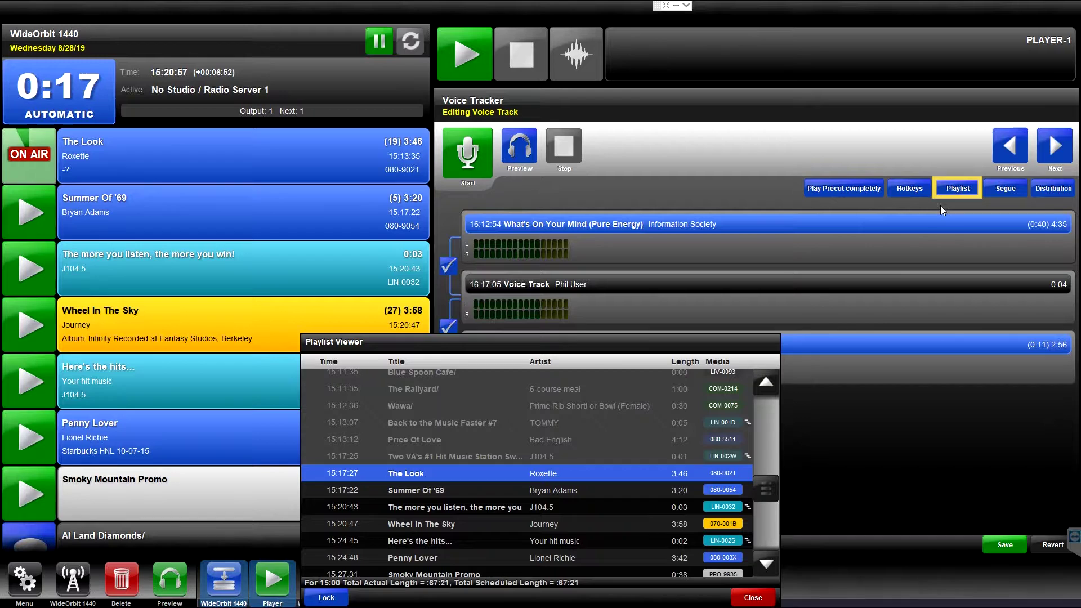
{"action": "left_click", "coordinate": [760, 567]}
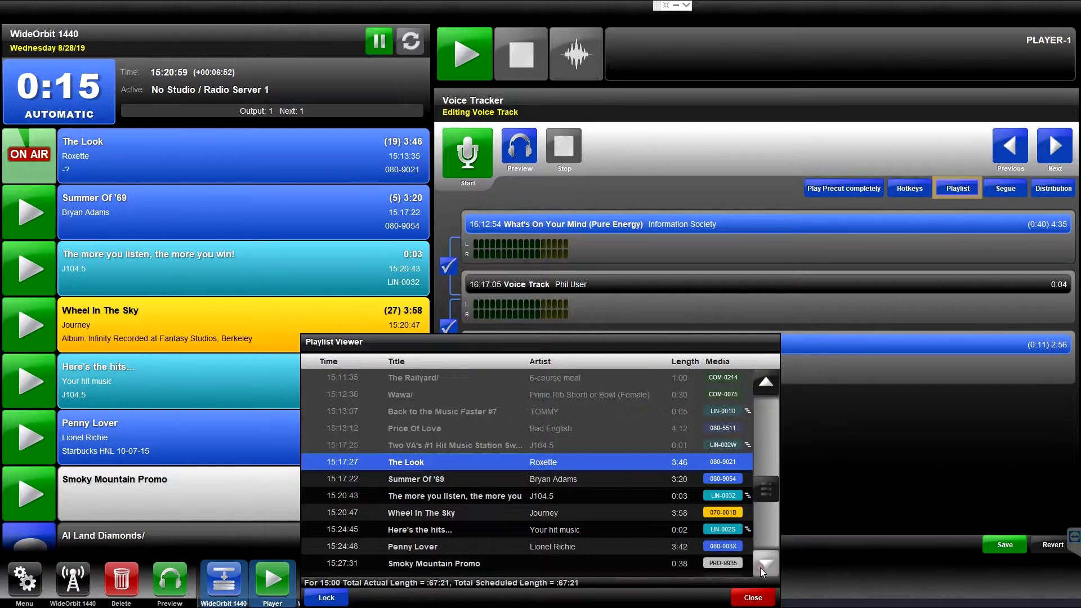
{"action": "left_click", "coordinate": [761, 568]}
{"action": "left_click", "coordinate": [761, 568]}
{"action": "left_click", "coordinate": [761, 569]}
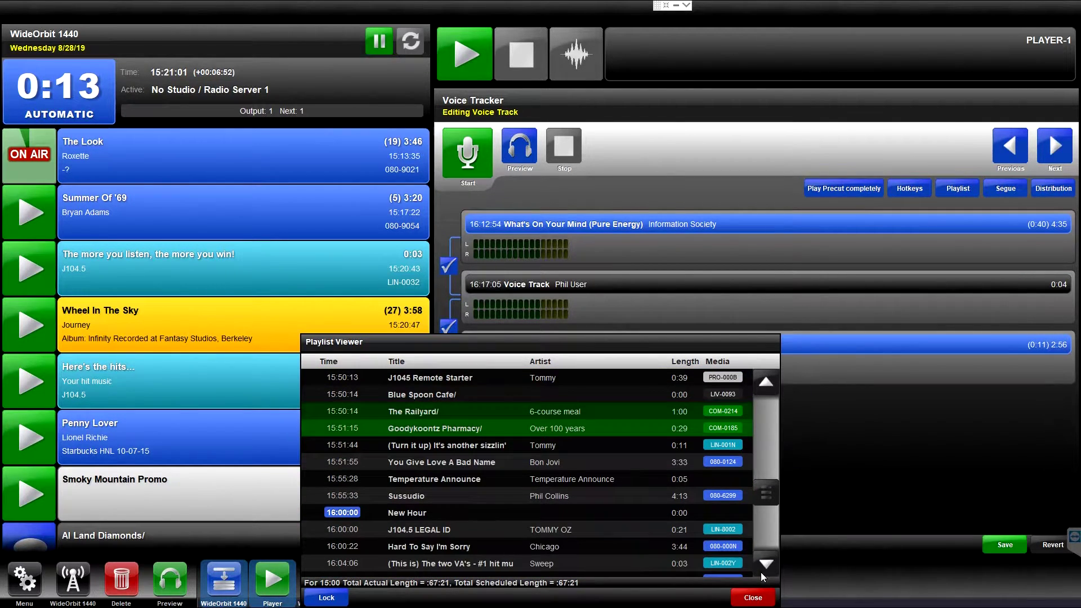
{"action": "left_click", "coordinate": [754, 598]}
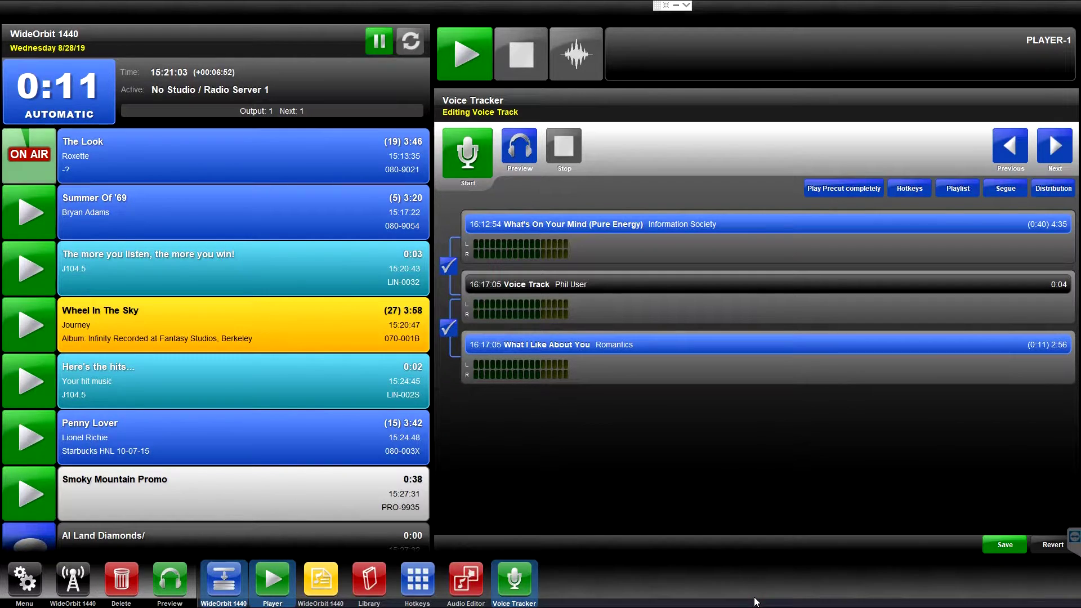
{"action": "left_click", "coordinate": [1005, 189]}
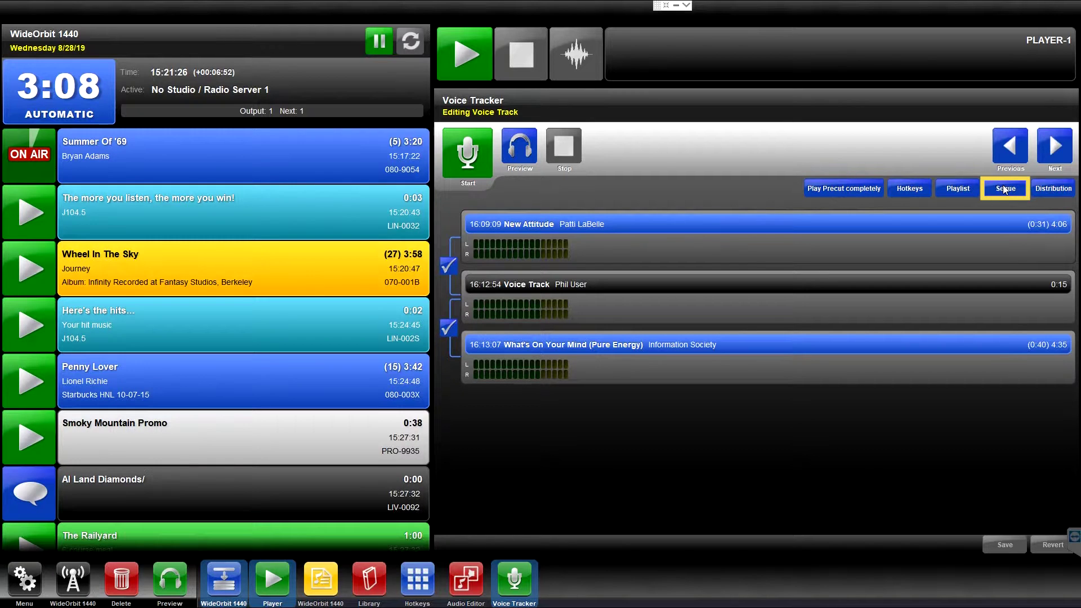
In the Segue Editor, zoom in and shift the voice track and What's On Your Mind later.
{"action": "left_click", "coordinate": [1004, 189]}
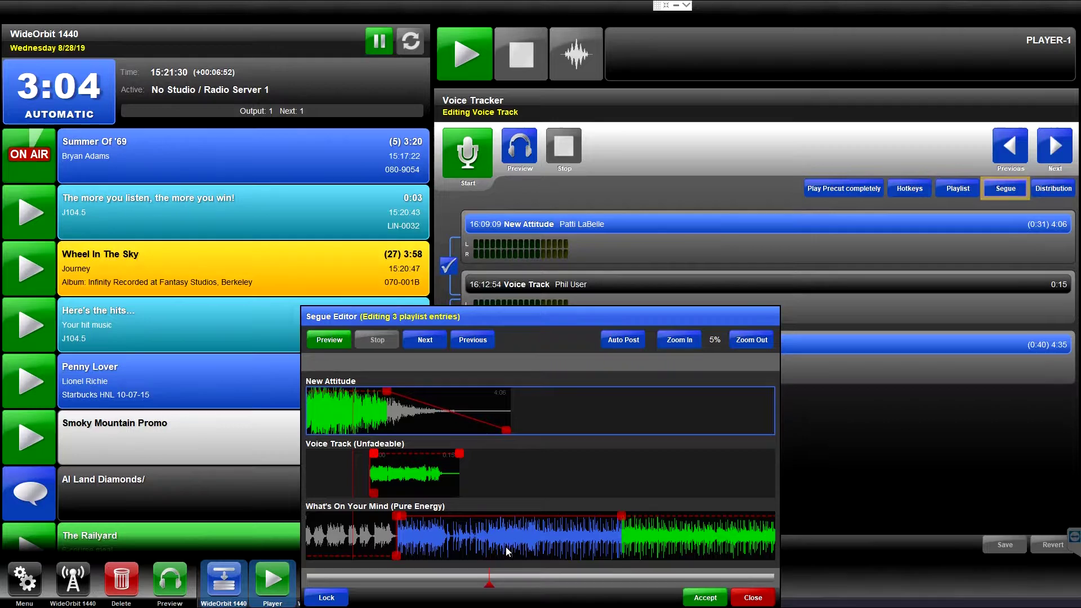
{"action": "left_click_drag", "start_coordinate": [515, 539], "coordinate": [483, 546]}
{"action": "left_click", "coordinate": [673, 339]}
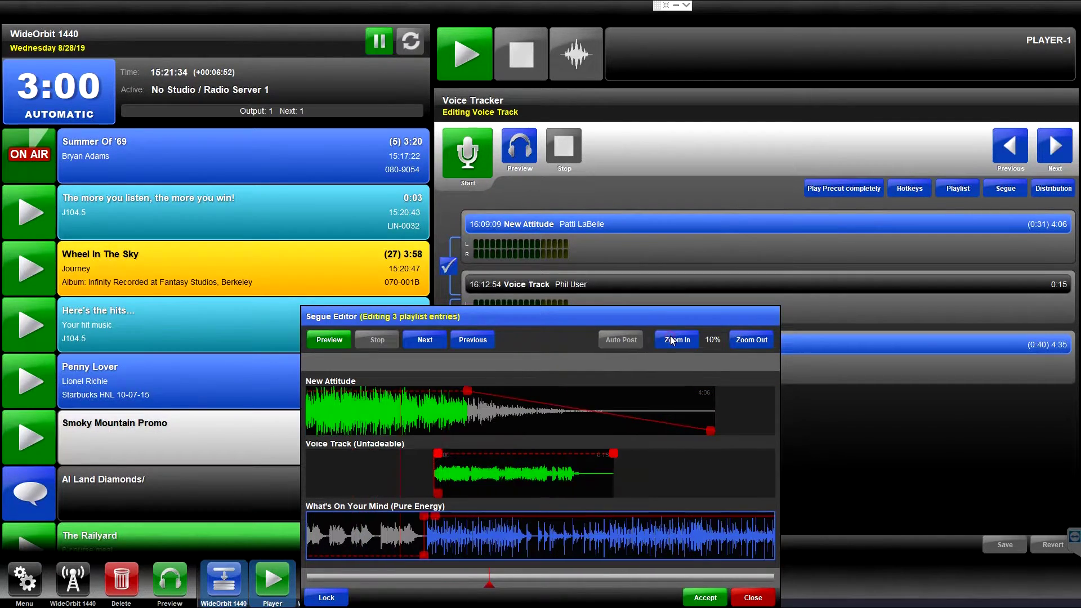
{"action": "left_click_drag", "start_coordinate": [551, 479], "coordinate": [568, 480]}
{"action": "left_click_drag", "start_coordinate": [562, 534], "coordinate": [591, 537]}
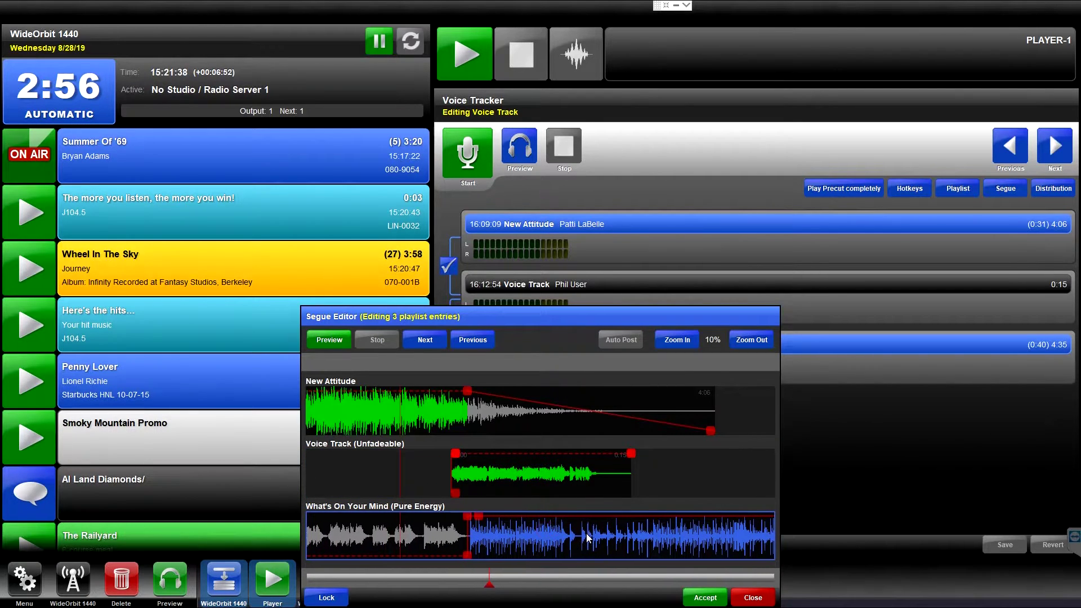
Accept the new segue timing and confirm the voice track goes only to WideOrbit 1440.
{"action": "left_click", "coordinate": [715, 602]}
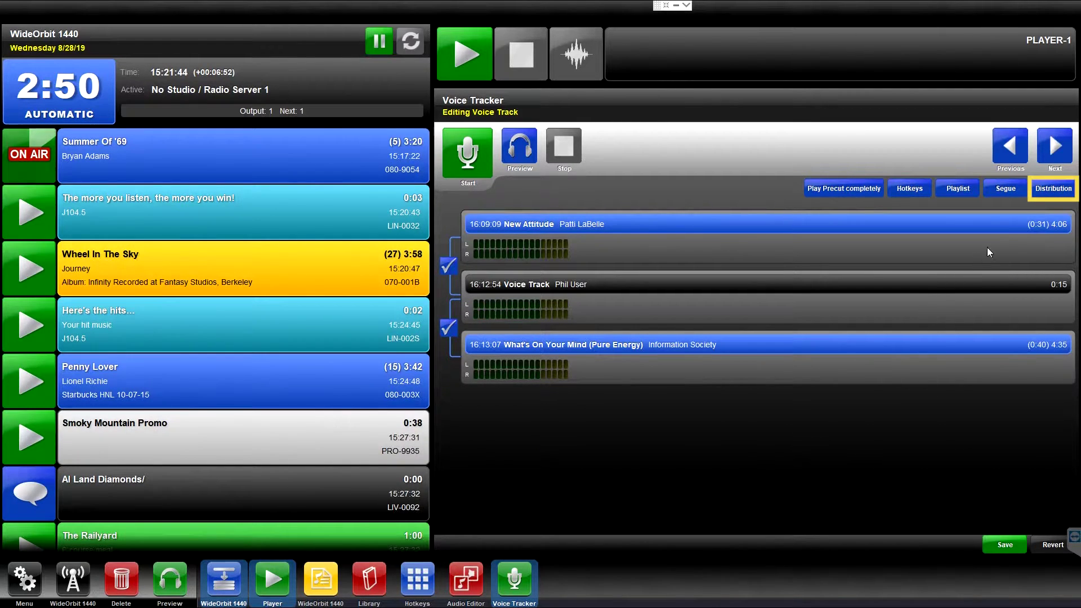
{"action": "left_click", "coordinate": [1051, 189]}
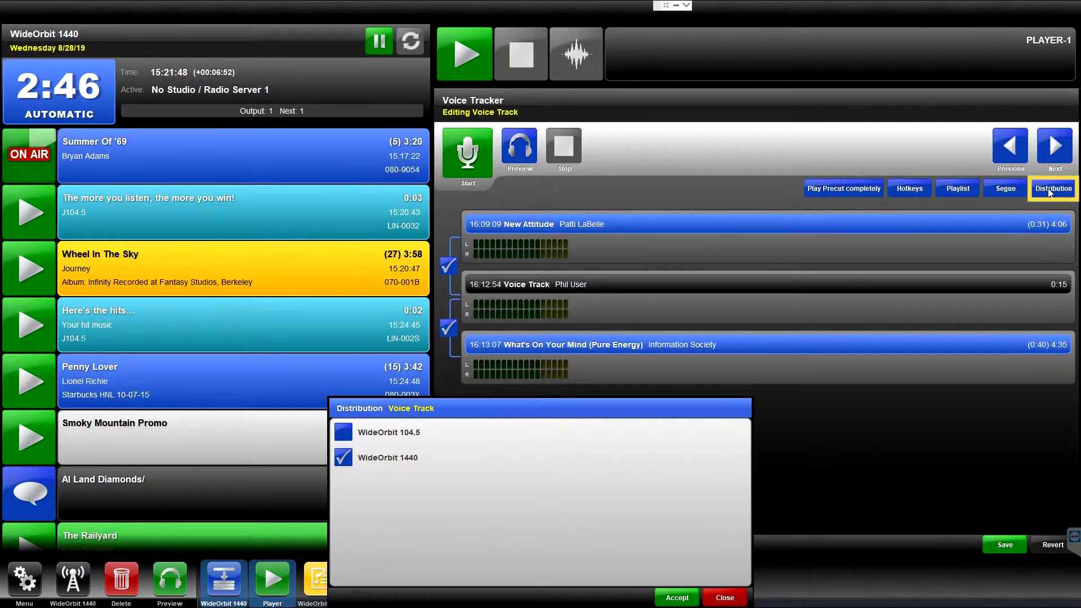
{"action": "left_click", "coordinate": [726, 598]}
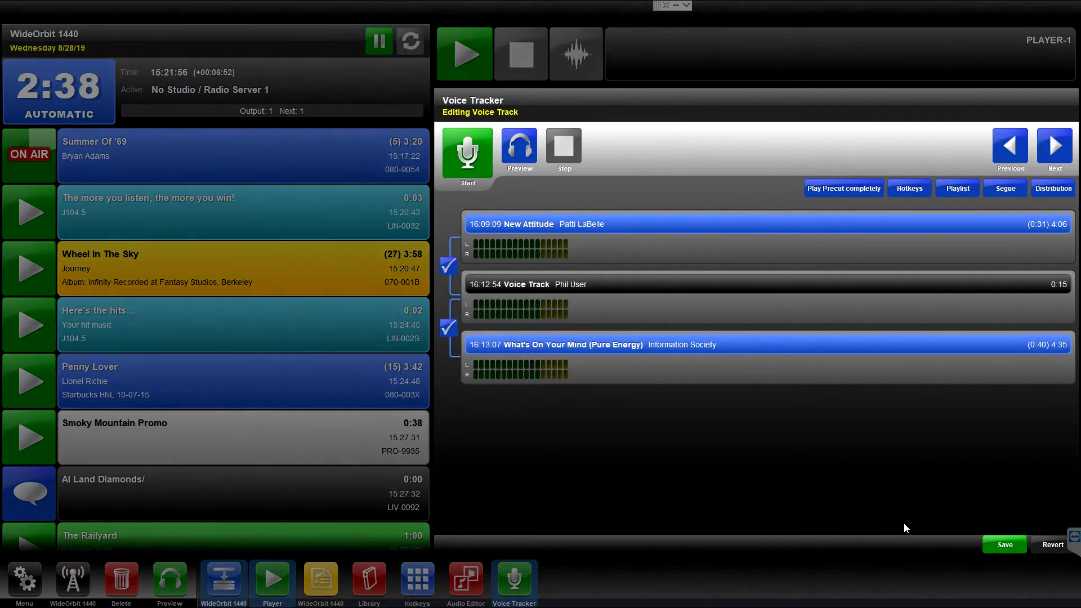
Save the 16:12:54 voice track, then load the 16:17:05 voice track from the WideOrbit 1440 playlist.
{"action": "left_click", "coordinate": [999, 542]}
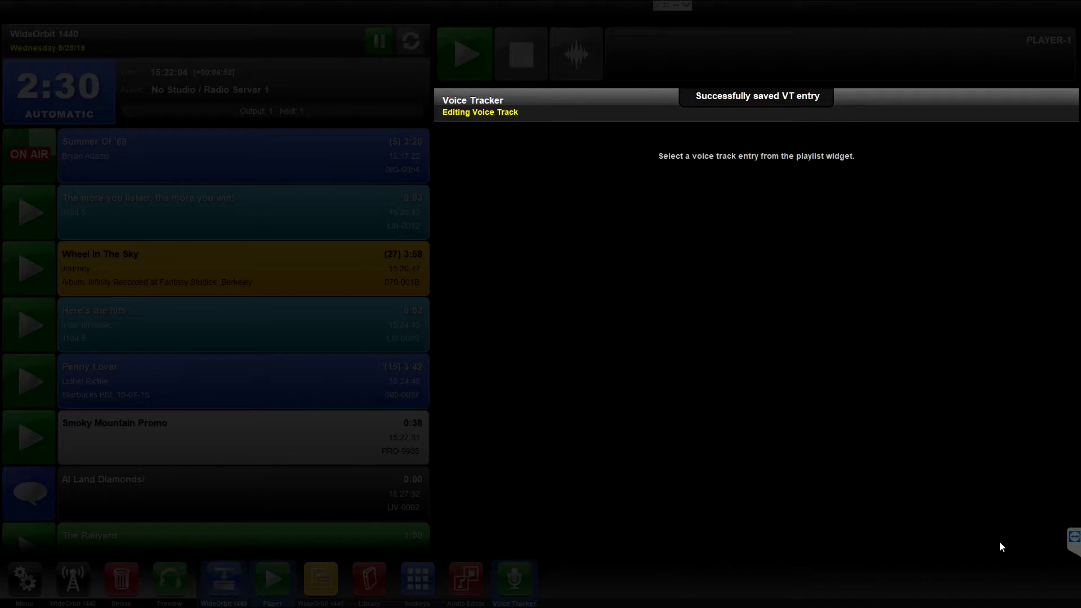
{"action": "left_click", "coordinate": [327, 588]}
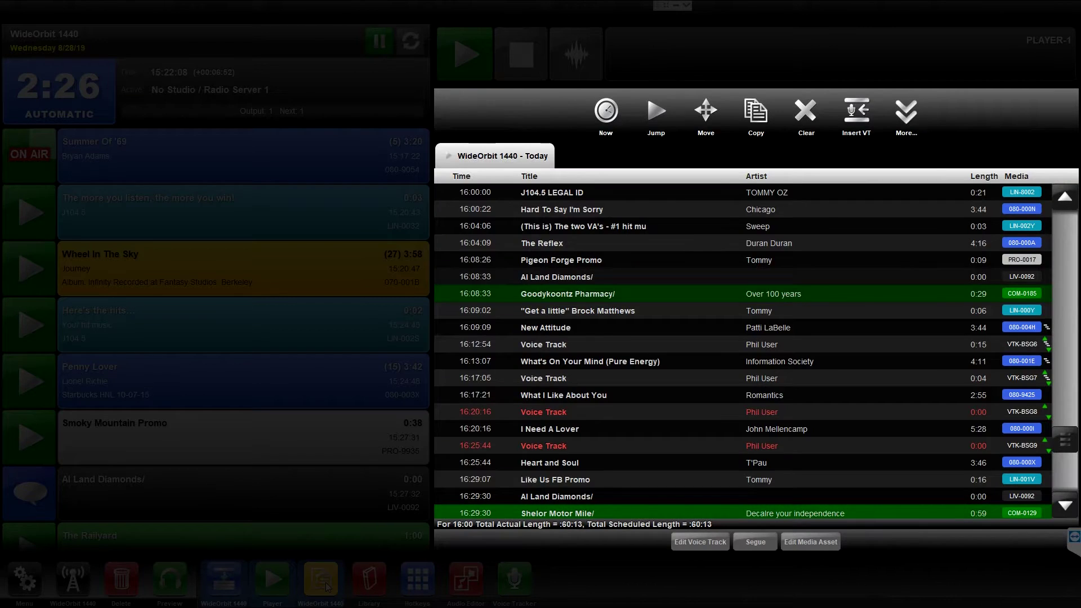
{"action": "left_click", "coordinate": [606, 380]}
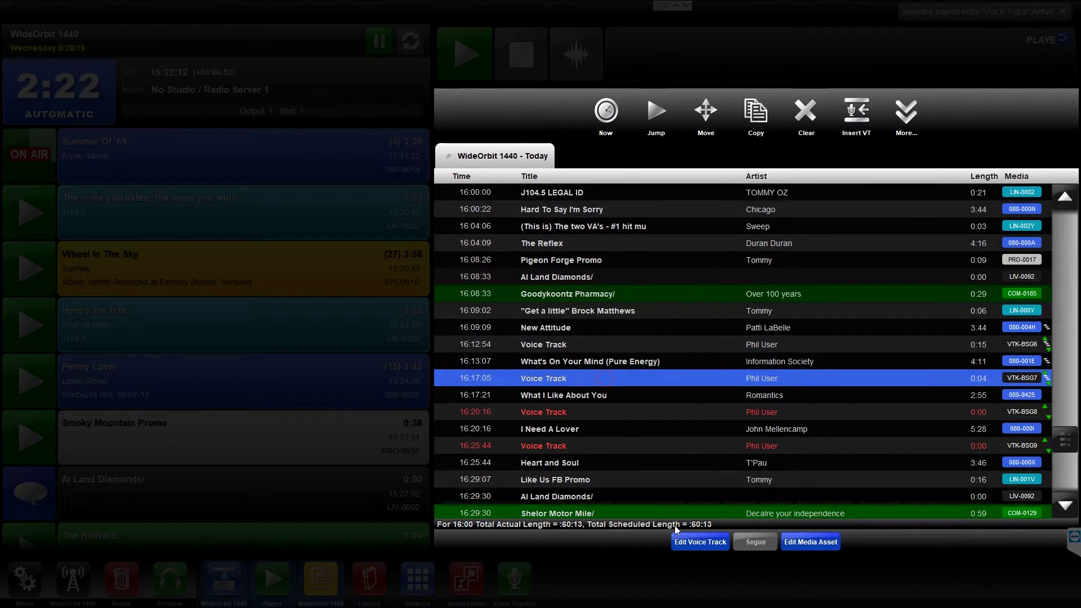
{"action": "left_click", "coordinate": [685, 541]}
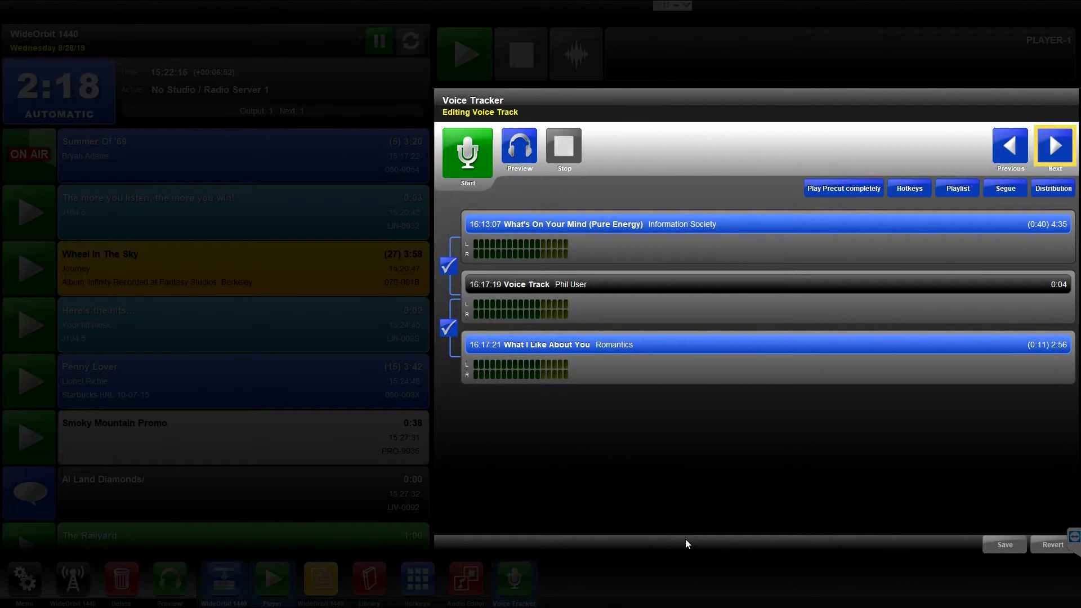
Advance to the empty 16:20:16 voice track before I Need A Lover, then step back.
{"action": "left_click", "coordinate": [1056, 147]}
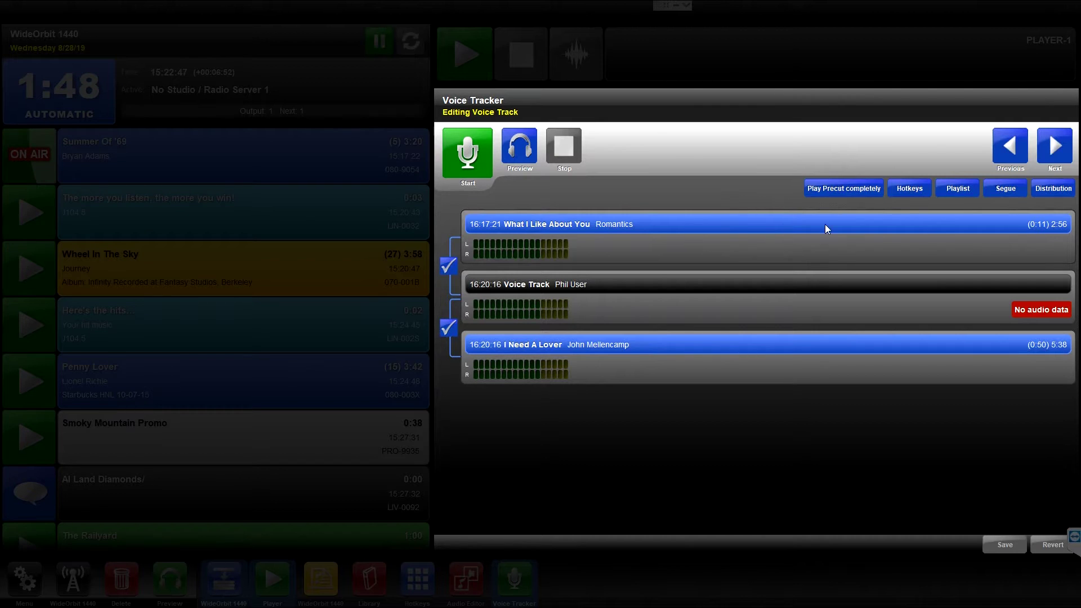
{"action": "left_click", "coordinate": [1018, 154]}
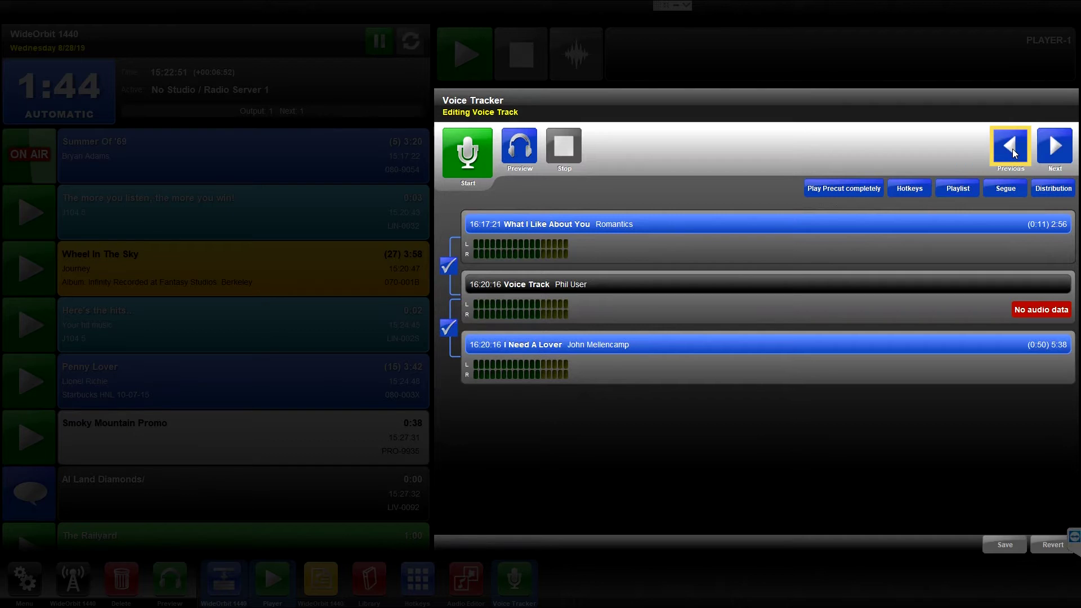
Return to the 0:04 voice track after What's On Your Mind, preview it, and record a new take.
{"action": "left_click", "coordinate": [1012, 148]}
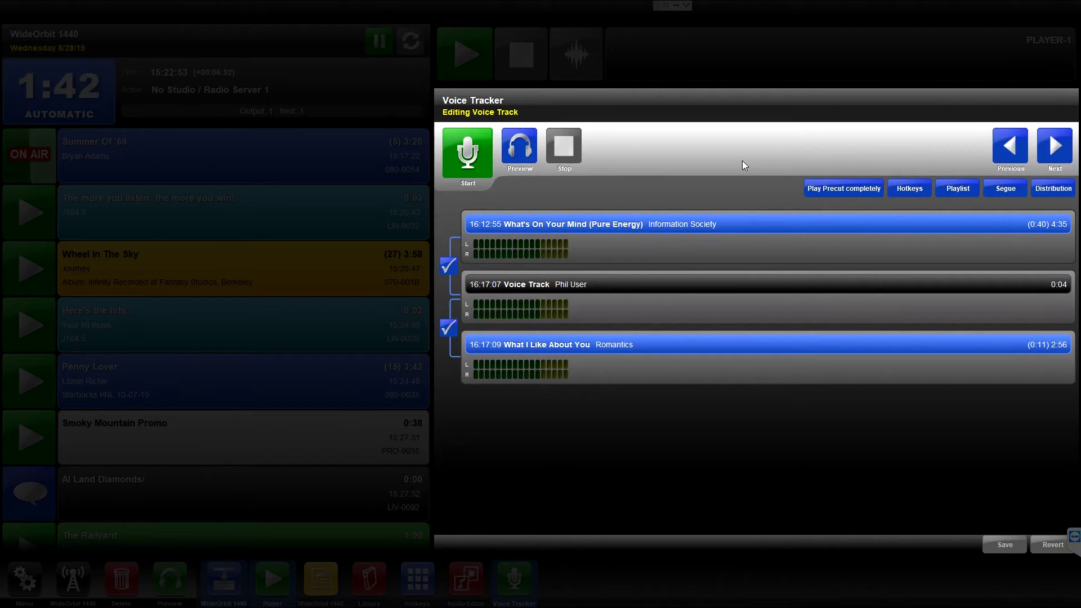
{"action": "left_click", "coordinate": [522, 143]}
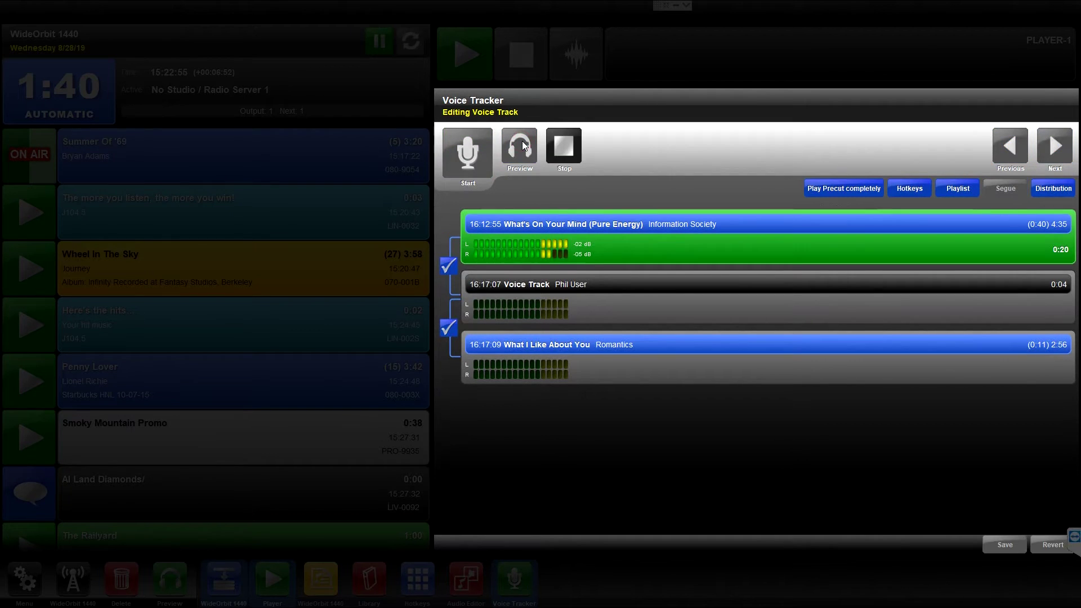
{"action": "left_click", "coordinate": [562, 148]}
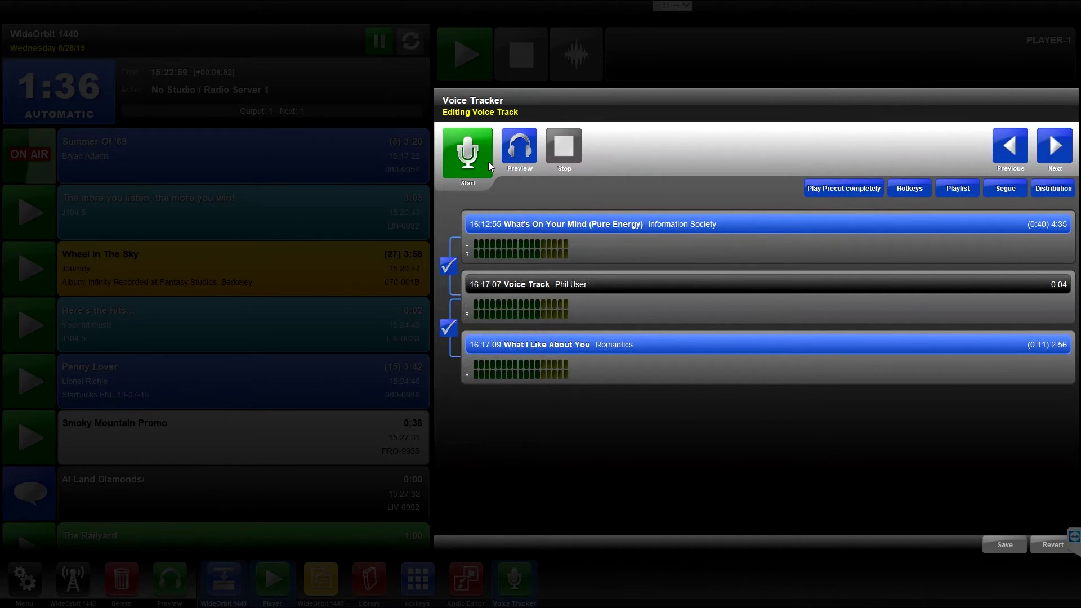
{"action": "left_click", "coordinate": [488, 161]}
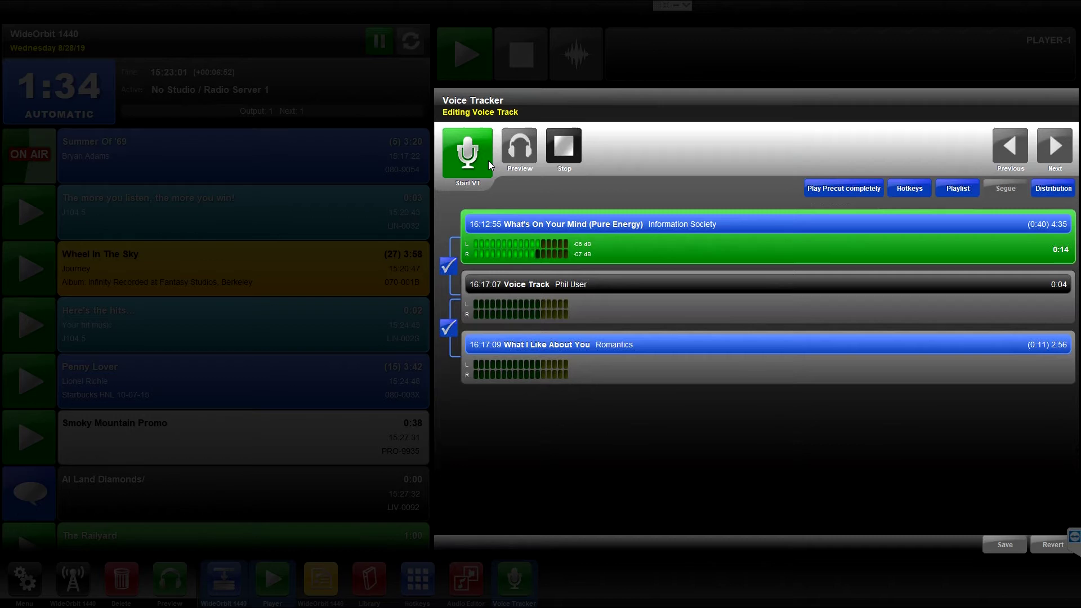
{"action": "left_click", "coordinate": [488, 161]}
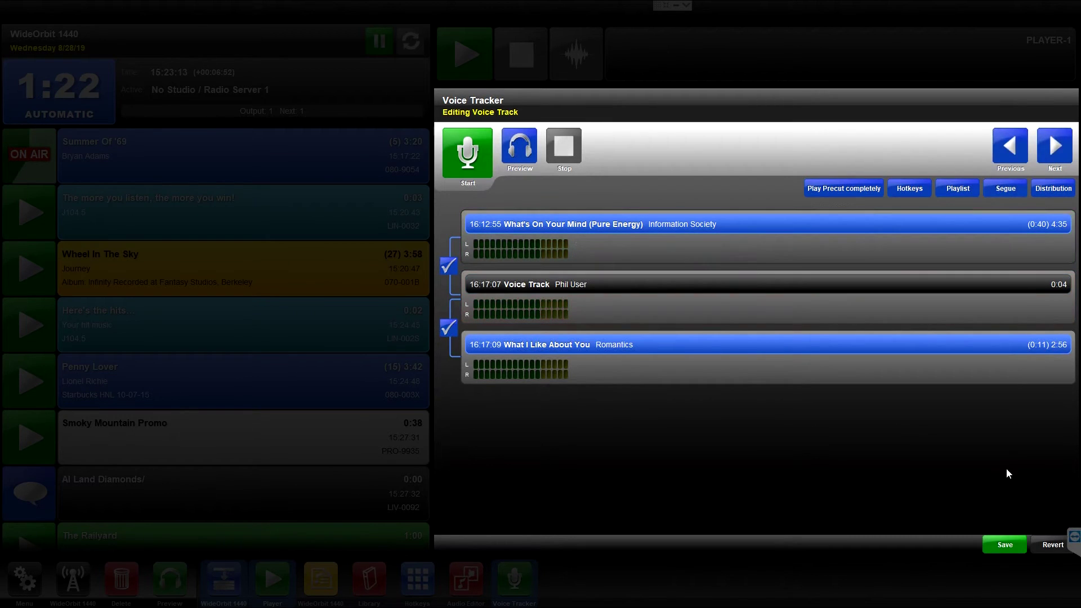
Save the 0:04 voice track and show it at 16:17:05 in today's WideOrbit 1440 playlist.
{"action": "left_click", "coordinate": [1006, 546]}
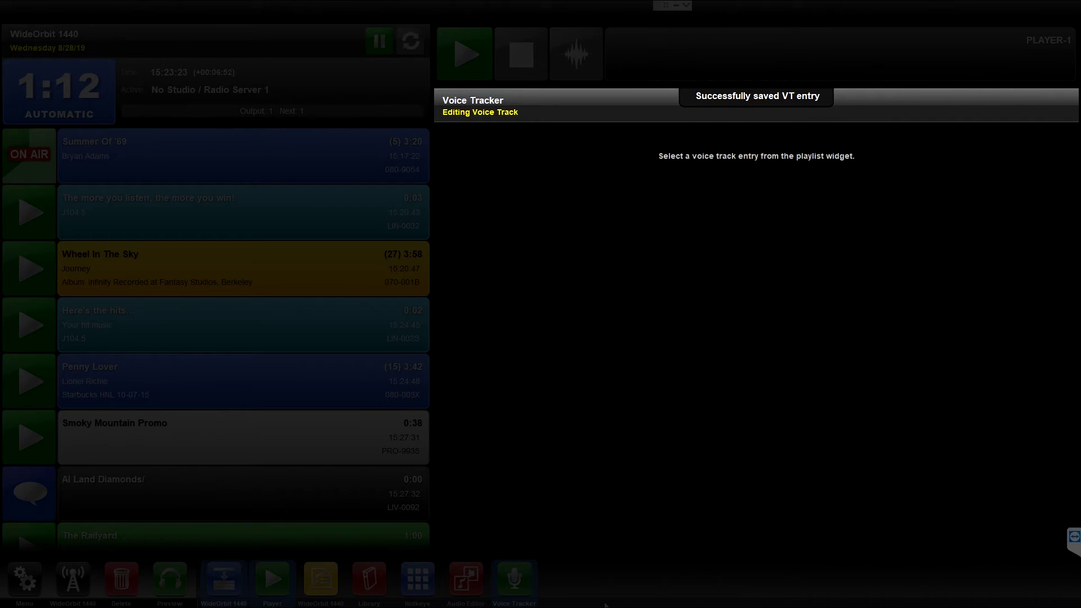
{"action": "left_click", "coordinate": [331, 580]}
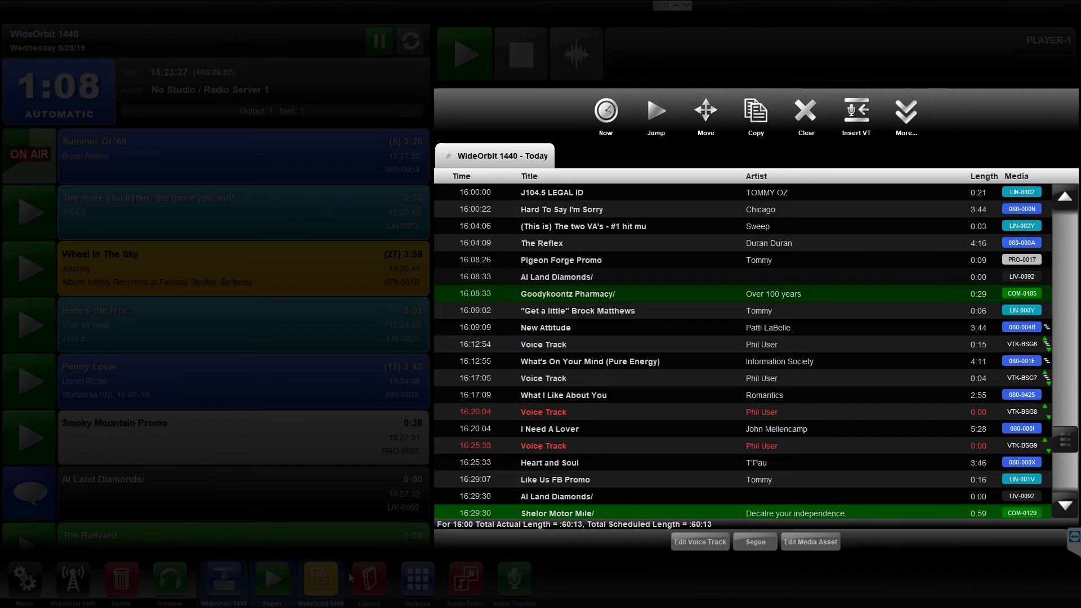
{"action": "left_click", "coordinate": [548, 380]}
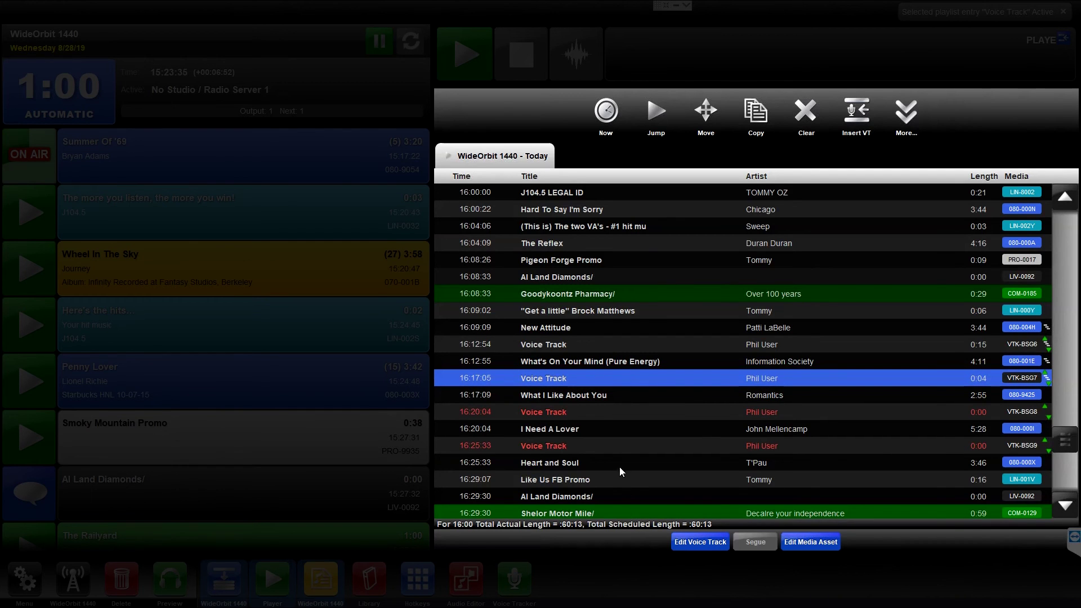
{"action": "left_click", "coordinate": [589, 379]}
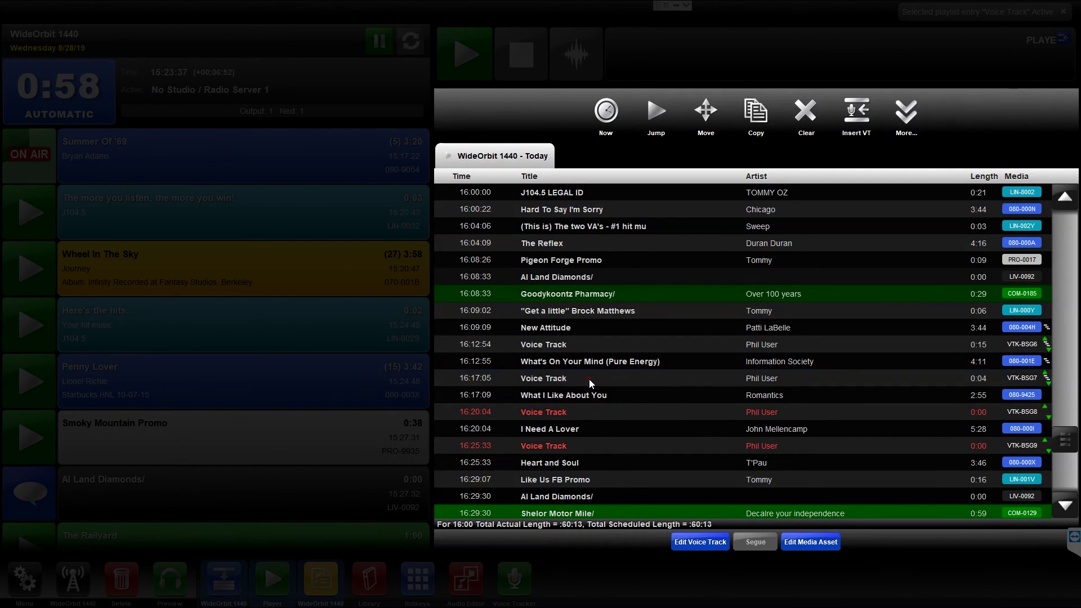